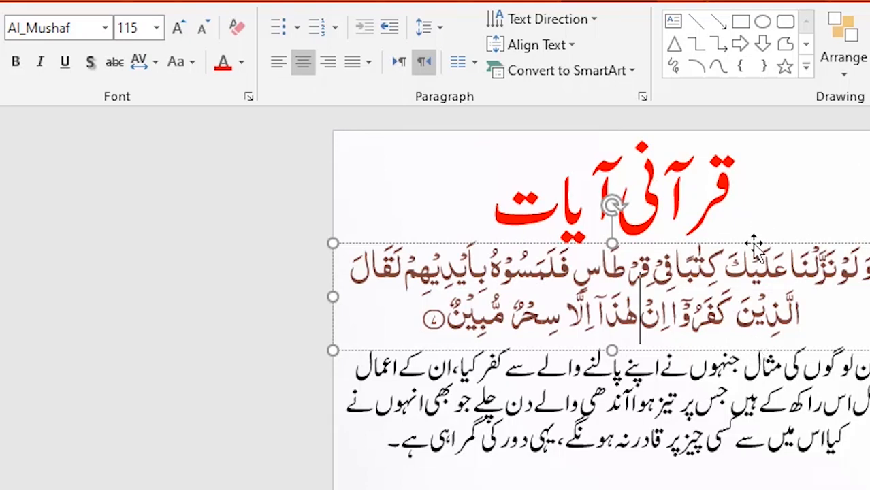
# Save the Arabic verse text box as a PNG picture named "Qurani ayat" in the Pictures folder.
pyautogui.rightClick(391, 243)
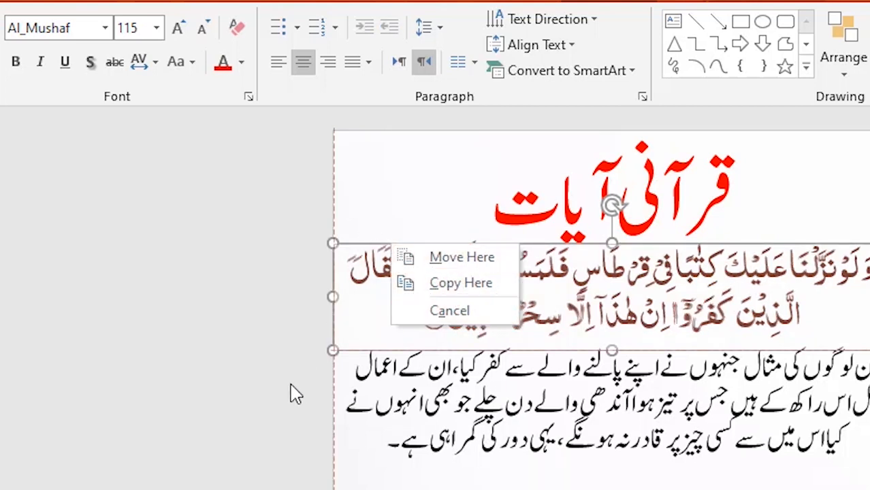
pyautogui.click(372, 284)
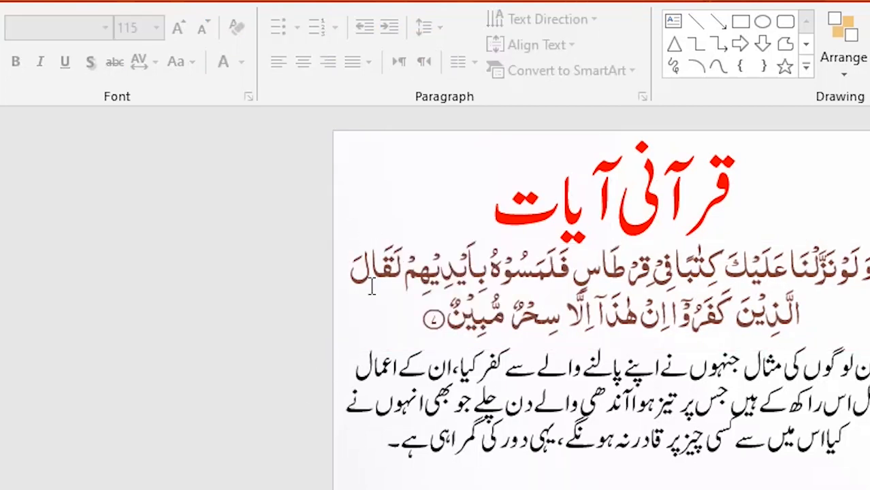
pyautogui.rightClick(430, 243)
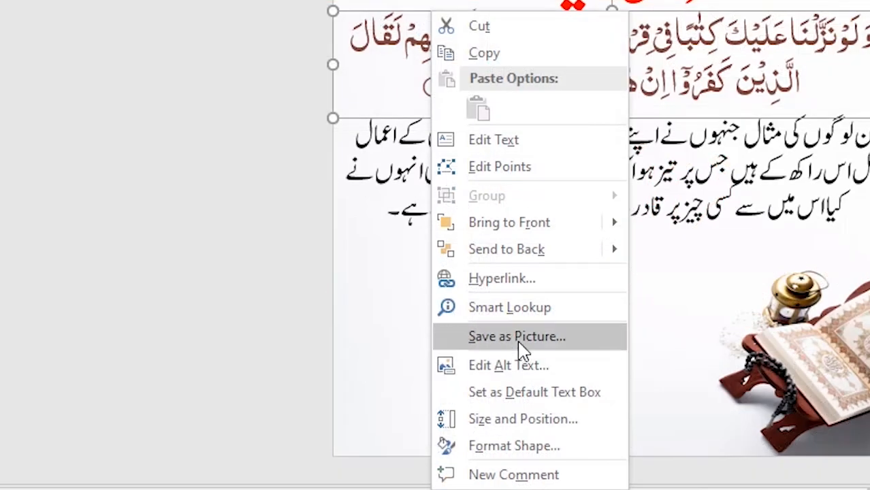
pyautogui.click(516, 336)
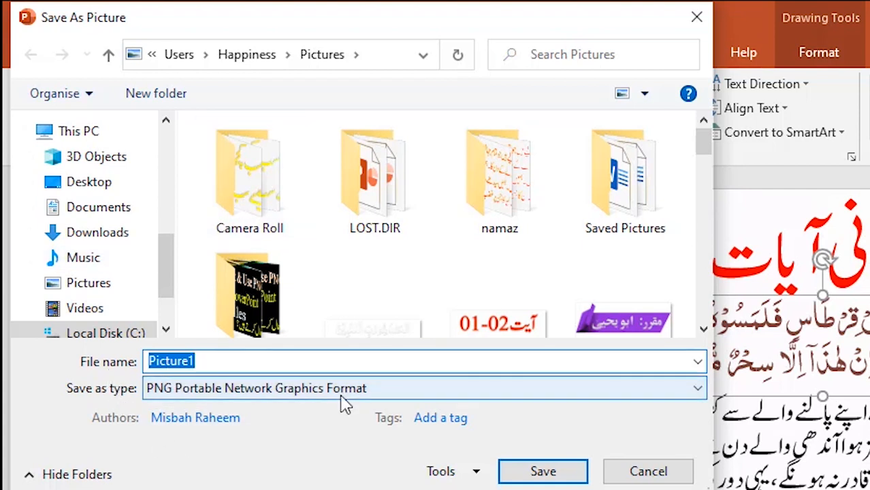
pyautogui.write('Qurani ayat')
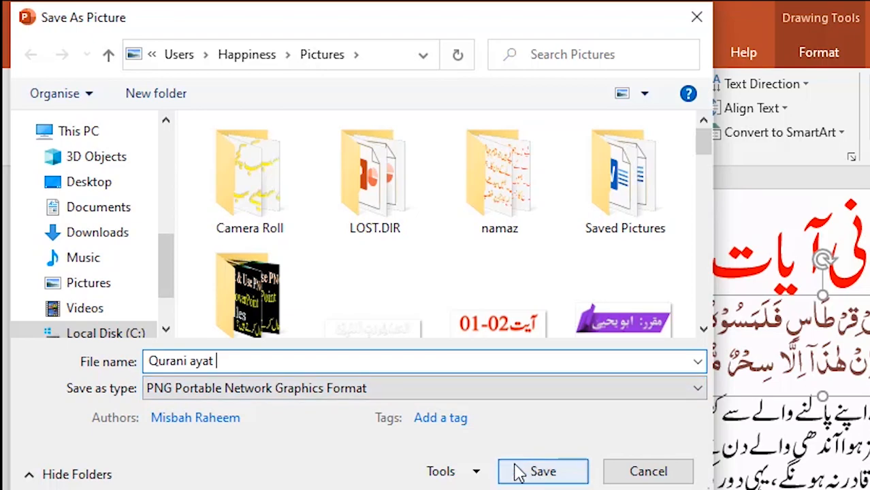
pyautogui.click(536, 475)
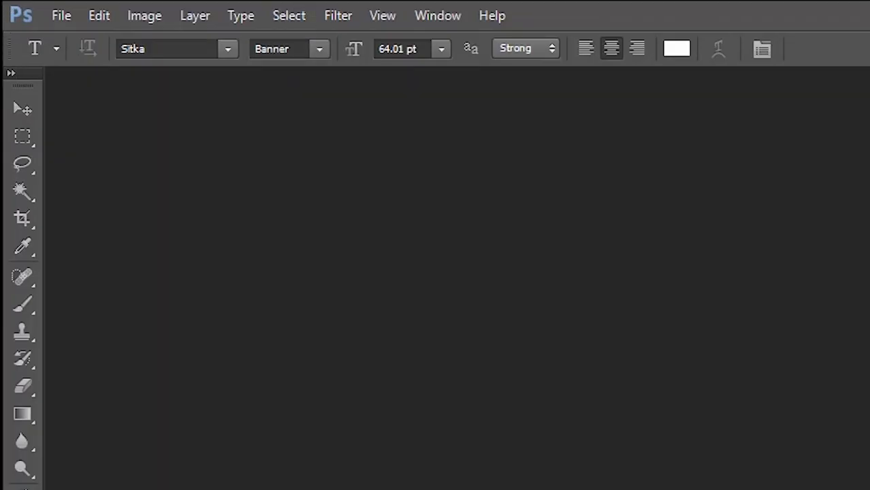
# In Photoshop, create a 1248 × 1248 px transparent document and place Namaz.00_00_02_12.Still001 from Downloads, stretched to cover the whole canvas.
pyautogui.hotkey('ctrl', 'n')
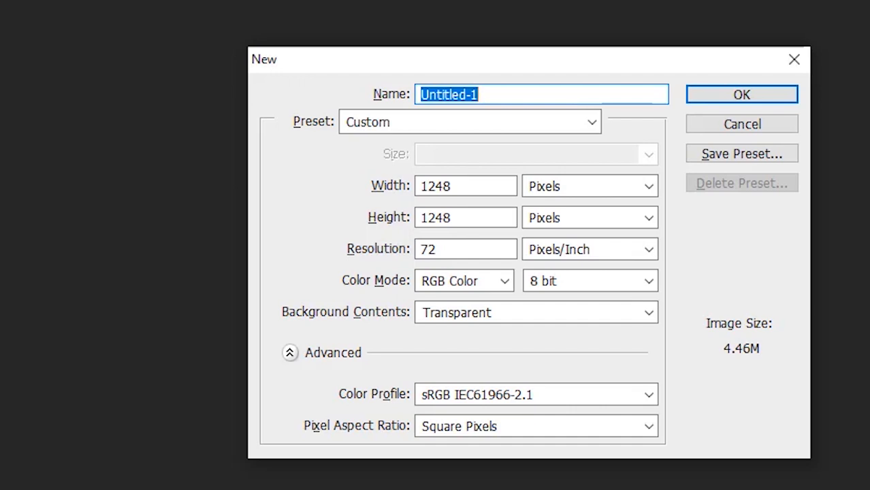
pyautogui.press('Return')
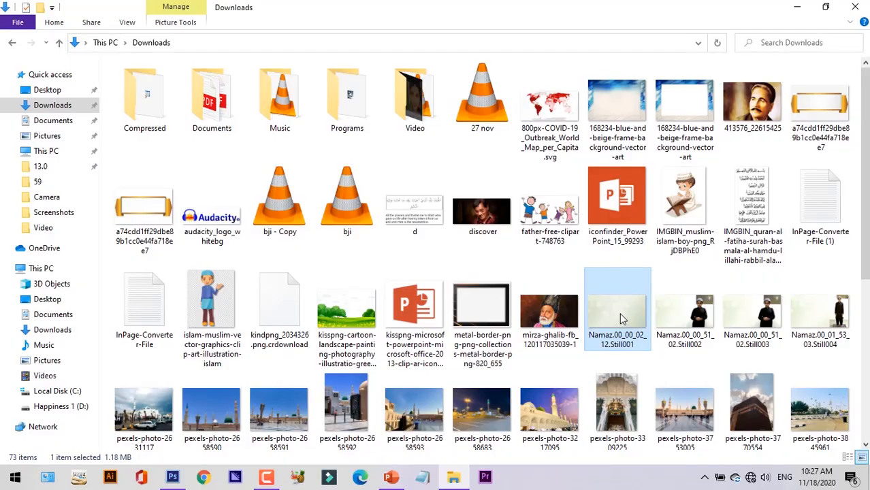
pyautogui.moveTo(620, 314); pyautogui.dragTo(403, 361)
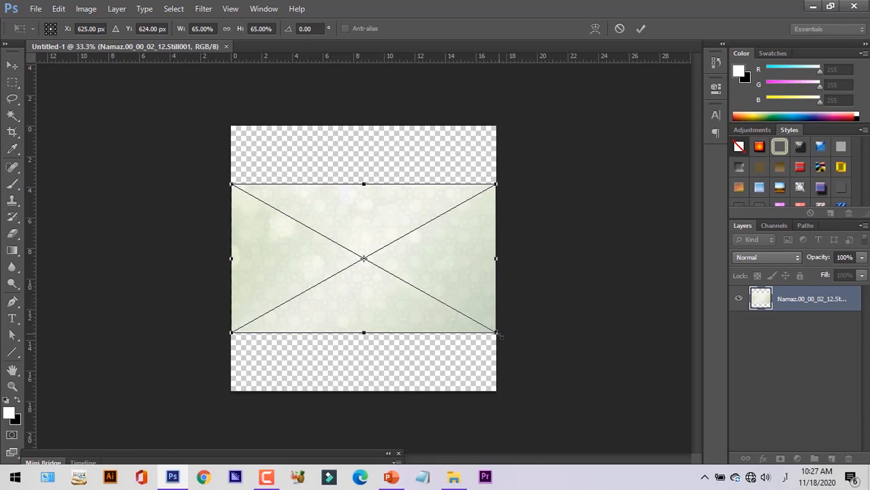
pyautogui.moveTo(498, 334); pyautogui.dragTo(501, 334)
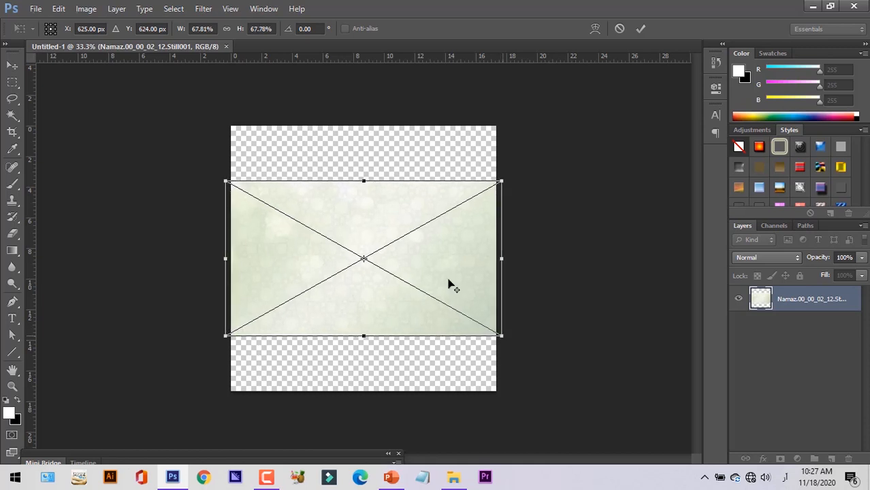
pyautogui.moveTo(364, 181); pyautogui.dragTo(374, 117)
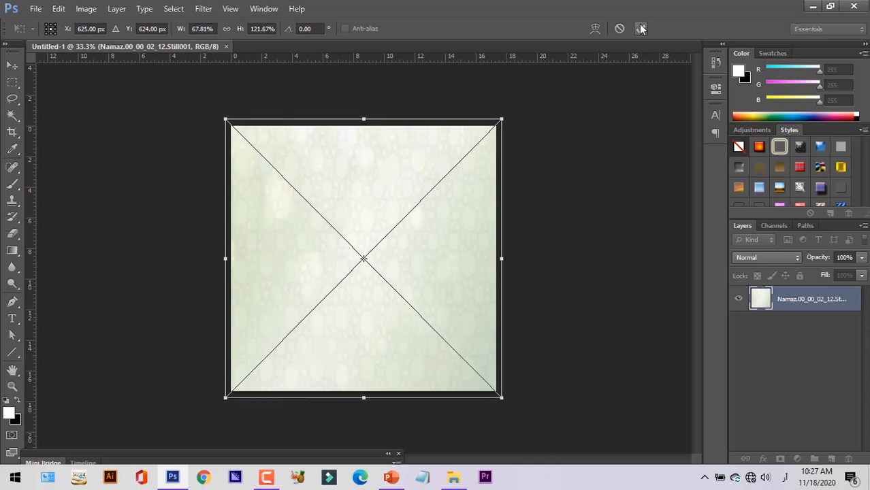
pyautogui.click(640, 29)
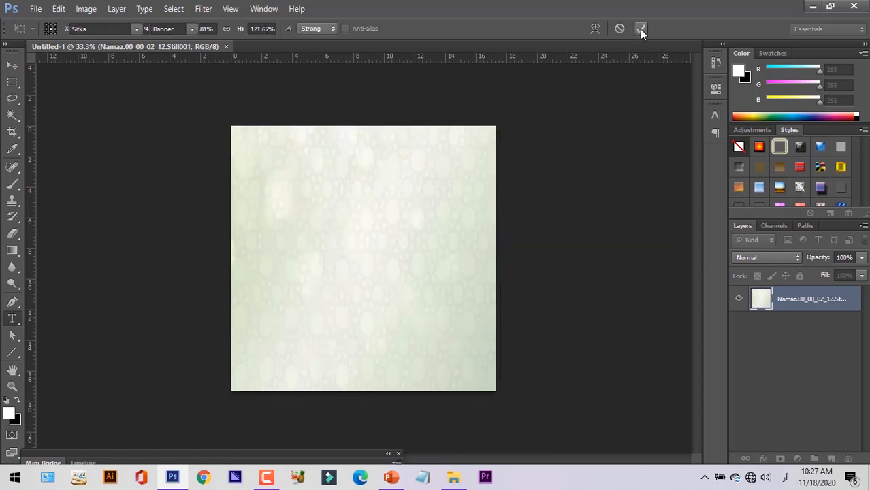
# Place the "Qurani ayat" picture from the Pictures folder, scaled to about 86% and positioned in the upper part of the canvas.
pyautogui.press('t')
pyautogui.click(453, 478)
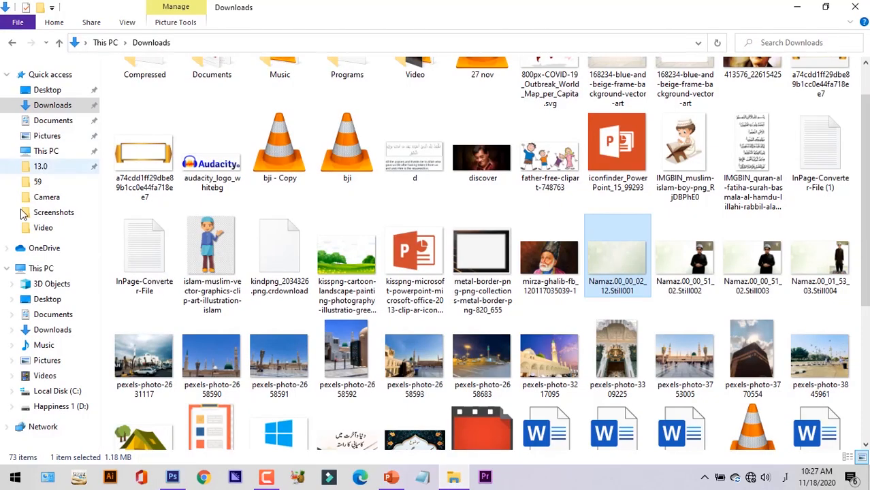
pyautogui.click(55, 361)
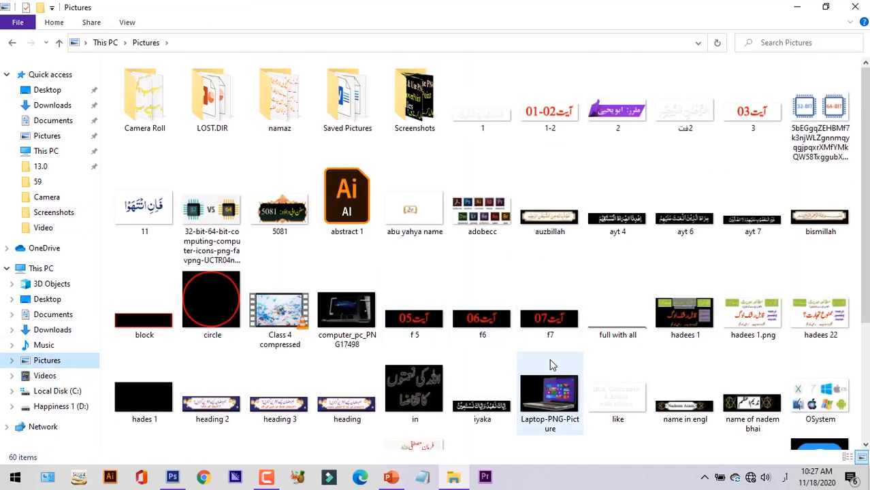
pyautogui.scroll(-3, 549, 359)
pyautogui.click(480, 303)
pyautogui.moveTo(324, 342); pyautogui.dragTo(390, 200)
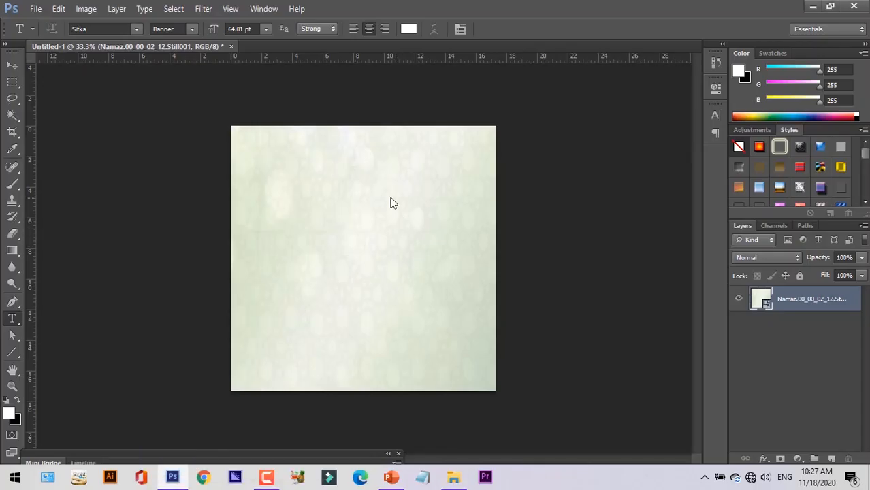
pyautogui.moveTo(442, 265); pyautogui.dragTo(505, 213)
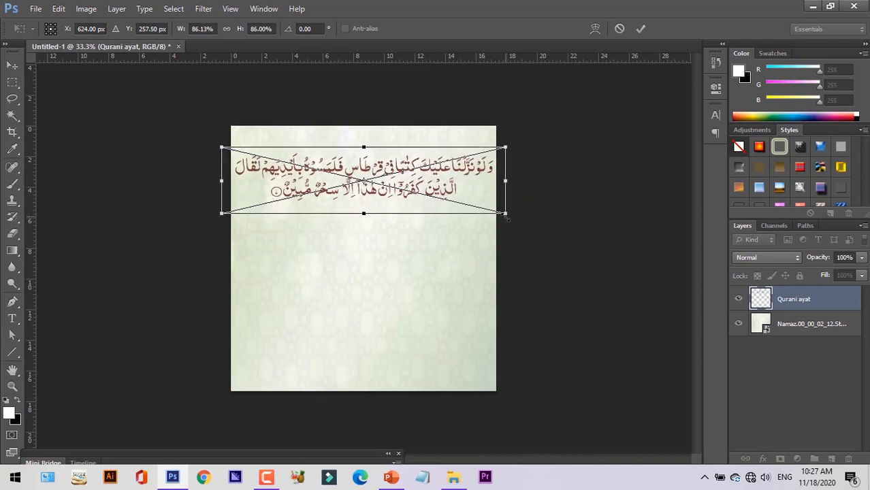
pyautogui.click(641, 29)
pyautogui.moveTo(456, 174); pyautogui.dragTo(456, 178)
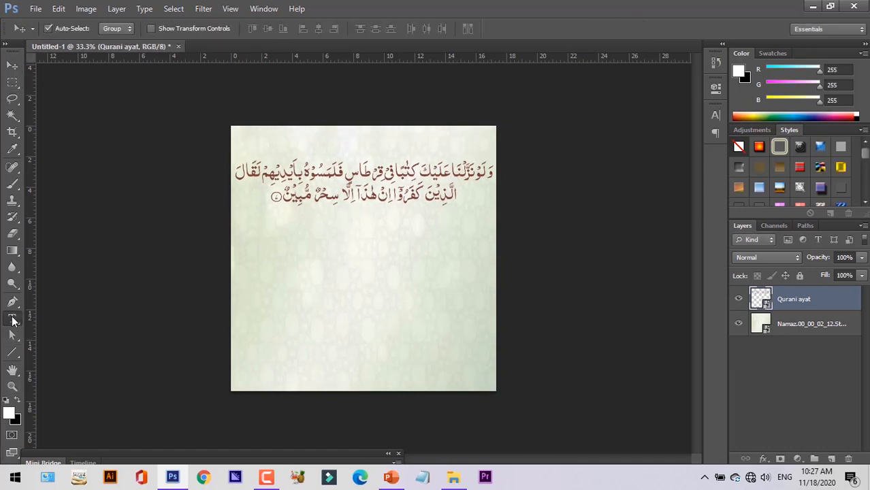
# Add a text box above the verse containing the title "قرآنی آیات" in a very dark red.
pyautogui.click(12, 319)
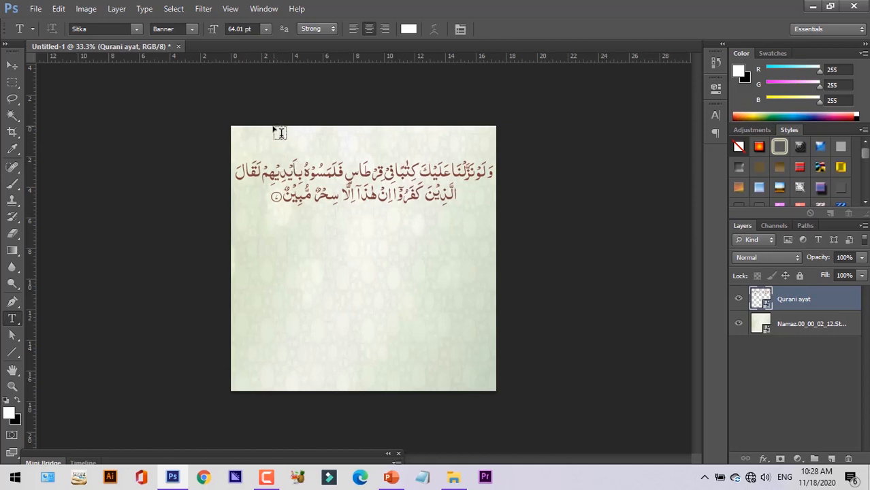
pyautogui.moveTo(264, 129)
pyautogui.mouseDown()
pyautogui.moveTo(347, 153)
pyautogui.moveTo(479, 158)
pyautogui.mouseUp()
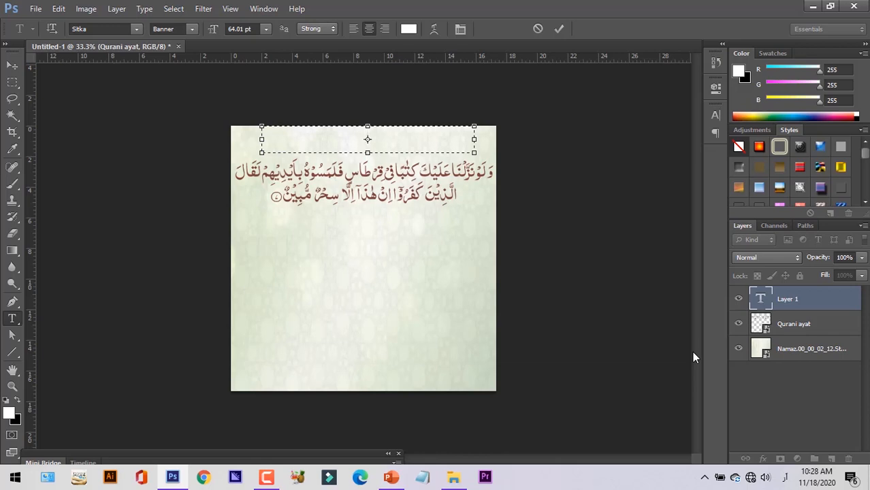
pyautogui.hotkey('ctrl', 'a')
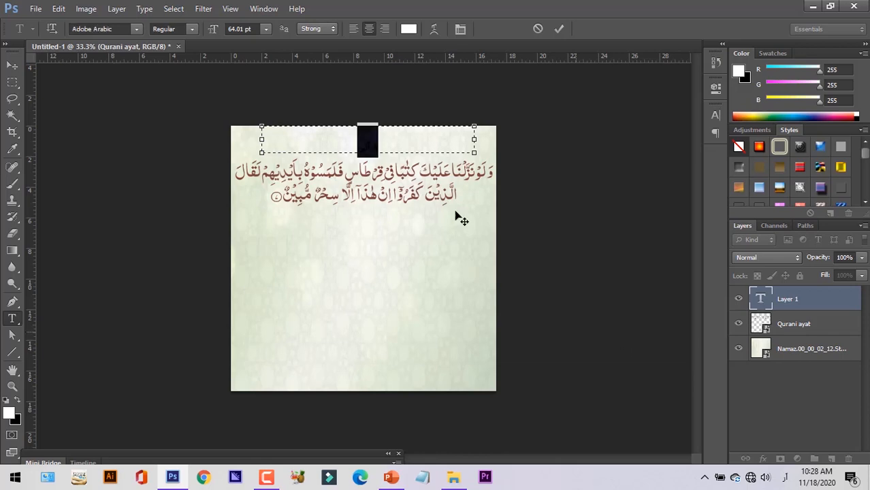
pyautogui.click(407, 29)
pyautogui.click(666, 314)
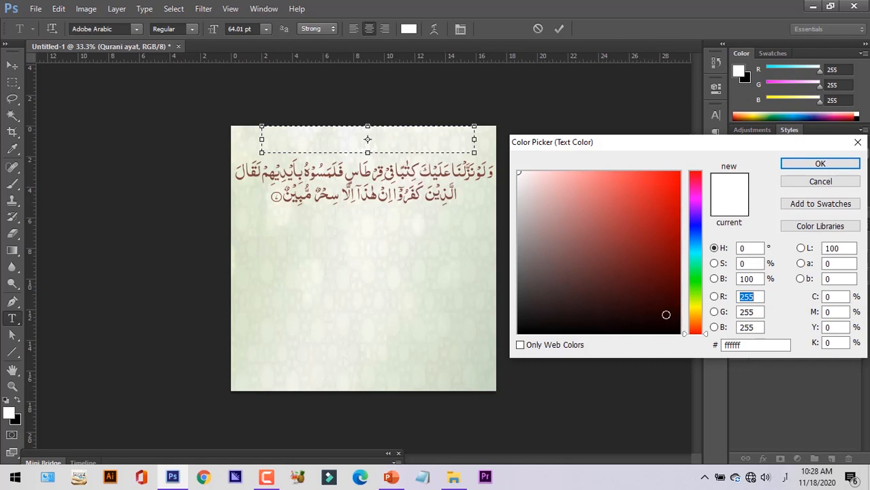
pyautogui.click(791, 166)
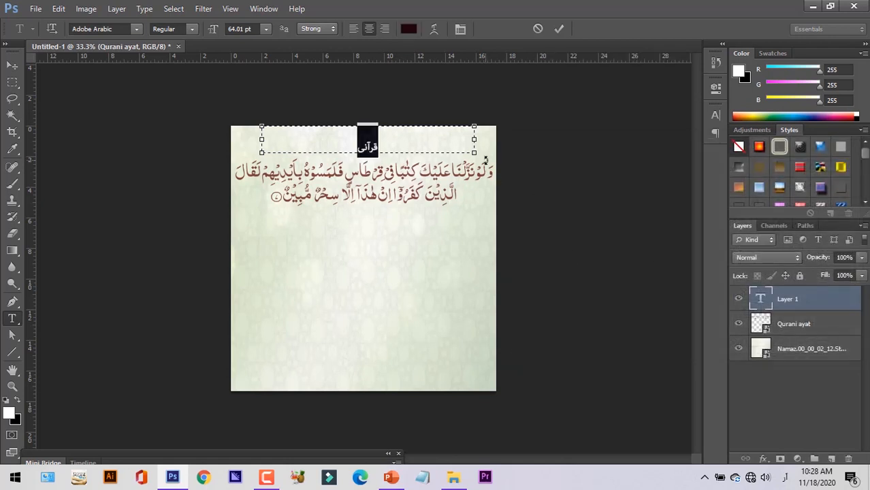
pyautogui.write('قرآنی آی')
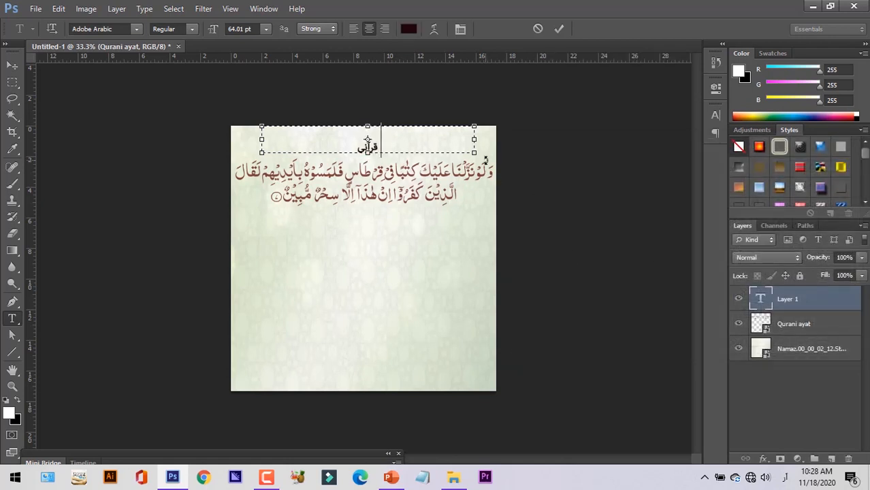
pyautogui.write('ات')
# Enlarge the title text to 232 pt and move it below the verse, near the middle of the canvas.
pyautogui.hotkey('ctrl', 'a')
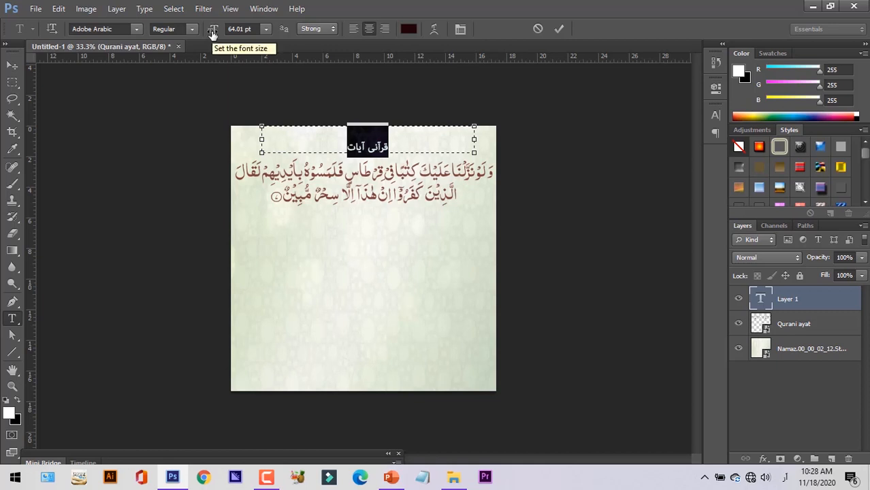
pyautogui.click(265, 30)
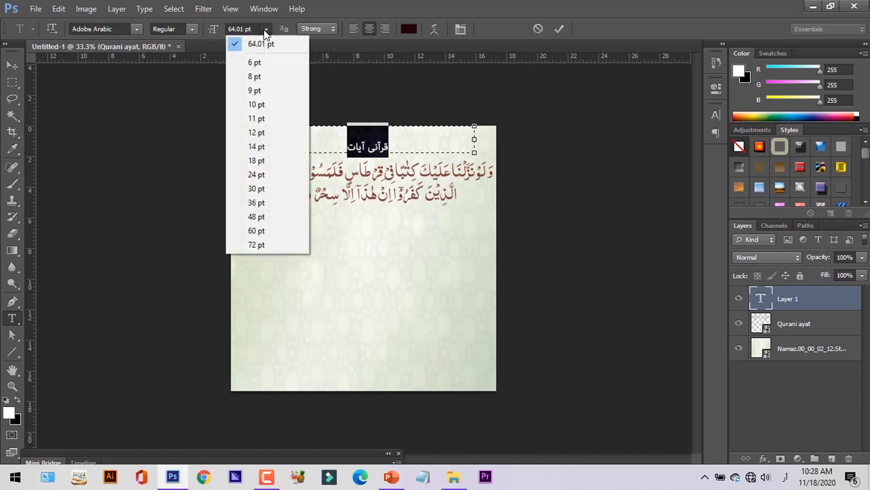
pyautogui.click(272, 231)
pyautogui.moveTo(212, 35); pyautogui.dragTo(240, 34)
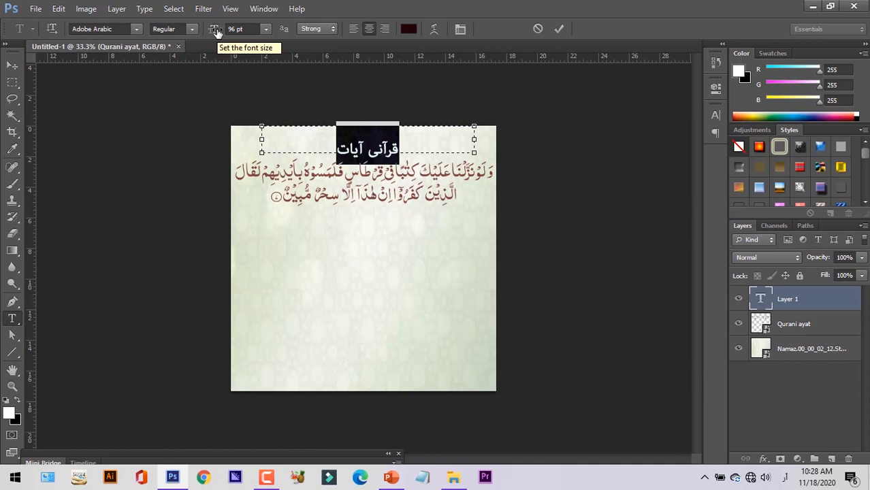
pyautogui.moveTo(213, 32); pyautogui.dragTo(279, 36)
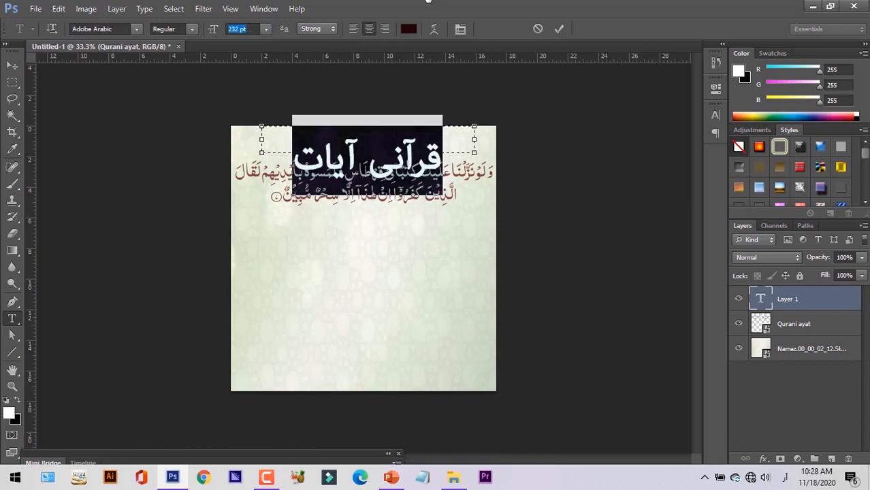
pyautogui.hotkey('ctrl', 'Return')
pyautogui.press('v')
pyautogui.moveTo(444, 166); pyautogui.dragTo(442, 258)
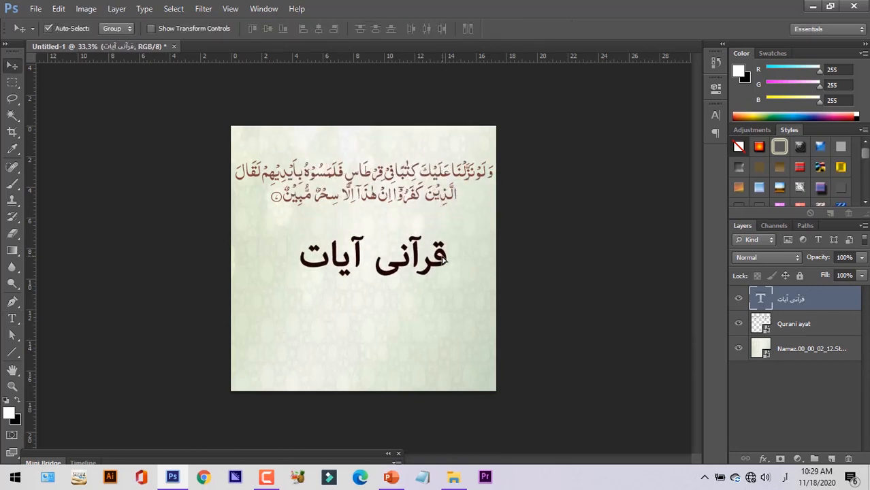
# Change the title's font to Aslam and extend its text box downward to fit the text.
pyautogui.click(11, 318)
pyautogui.click(421, 260)
pyautogui.hotkey('ctrl', 'a')
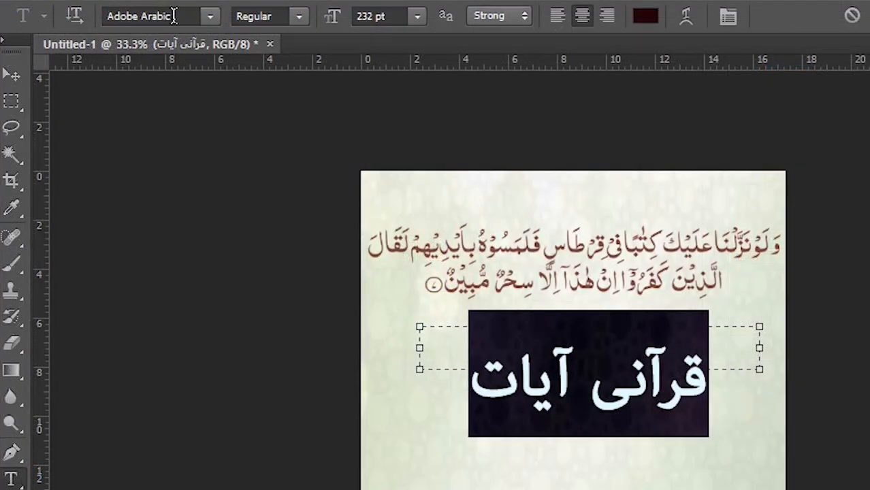
pyautogui.click(207, 20)
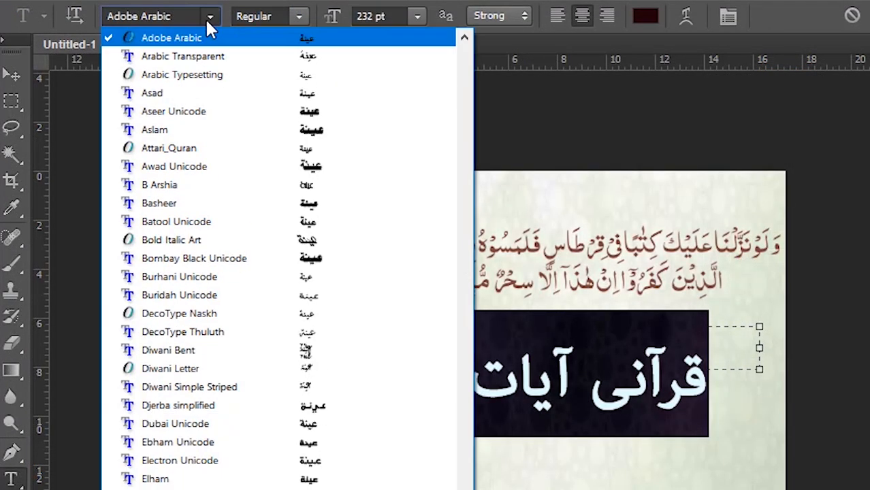
pyautogui.click(262, 130)
pyautogui.moveTo(587, 371); pyautogui.dragTo(586, 489)
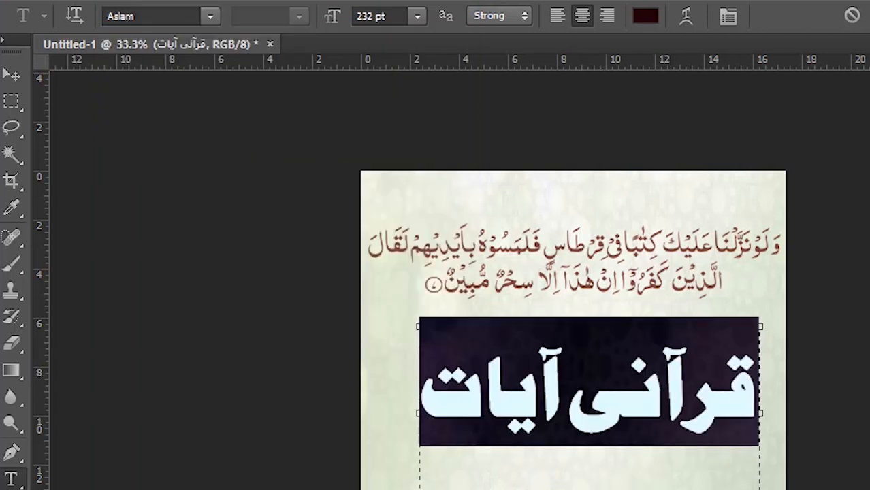
pyautogui.hotkey('ctrl', 'Return')
# Move the title to the top of the canvas, scaled down to fit above the verse, and shift the verse slightly down.
pyautogui.press('v')
pyautogui.moveTo(746, 402); pyautogui.dragTo(733, 233)
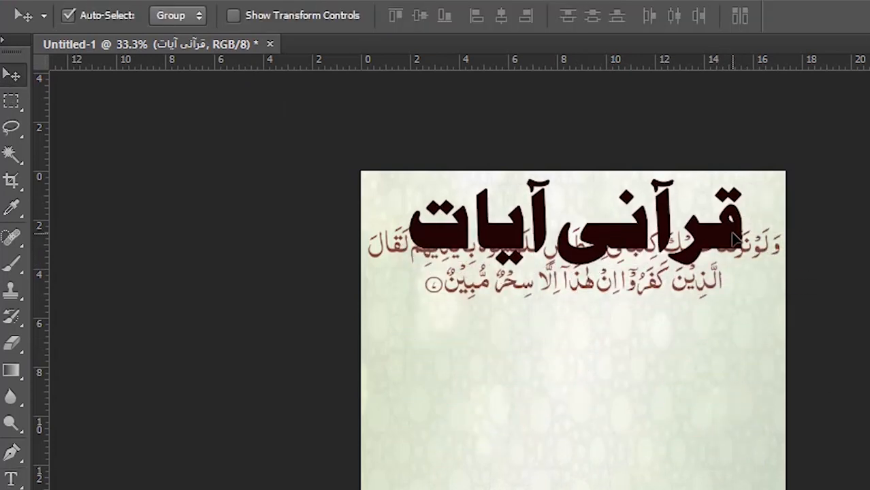
pyautogui.hotkey('ctrl', 't')
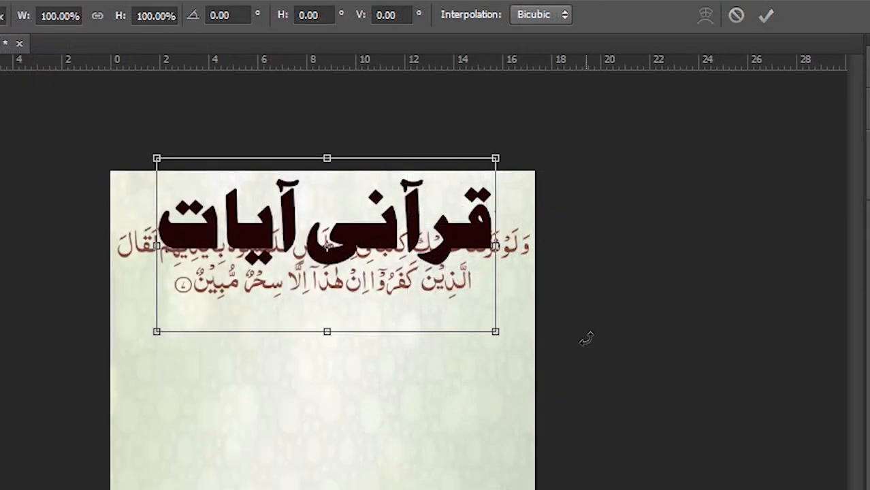
pyautogui.moveTo(496, 333); pyautogui.dragTo(395, 200)
pyautogui.click(768, 14)
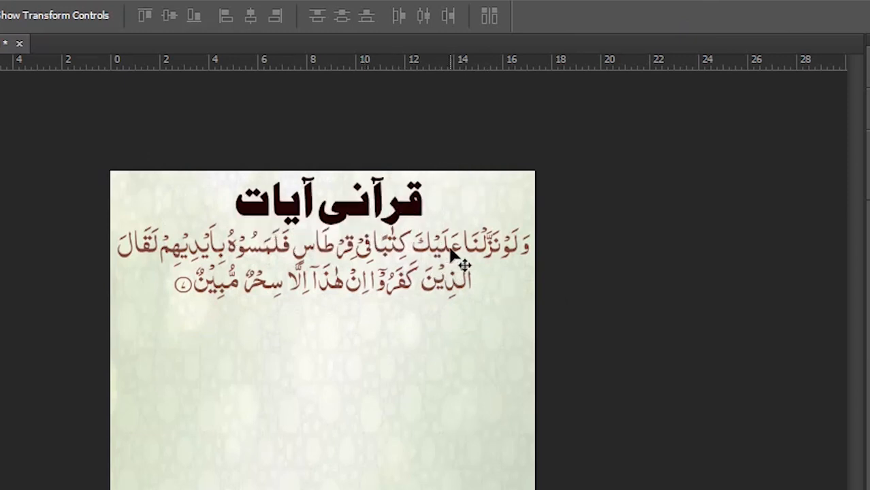
pyautogui.moveTo(452, 253); pyautogui.dragTo(453, 274)
pyautogui.press('t')
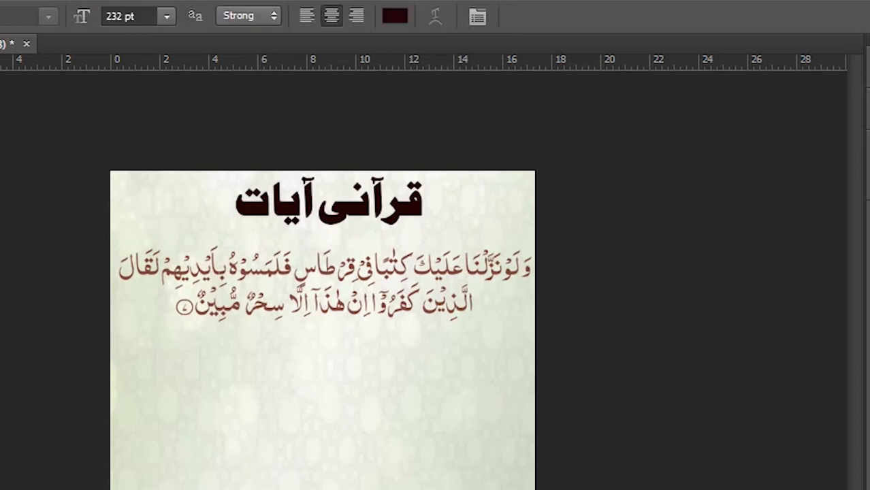
# Add a wide text box below the verse containing the verse's Urdu translation, copied from the PowerPoint slide.
pyautogui.moveTo(119, 345); pyautogui.dragTo(523, 428)
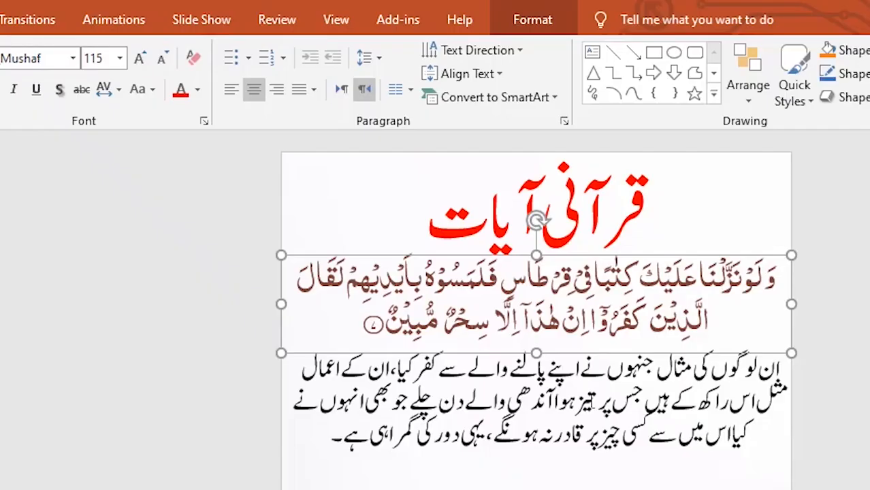
pyautogui.click(591, 407)
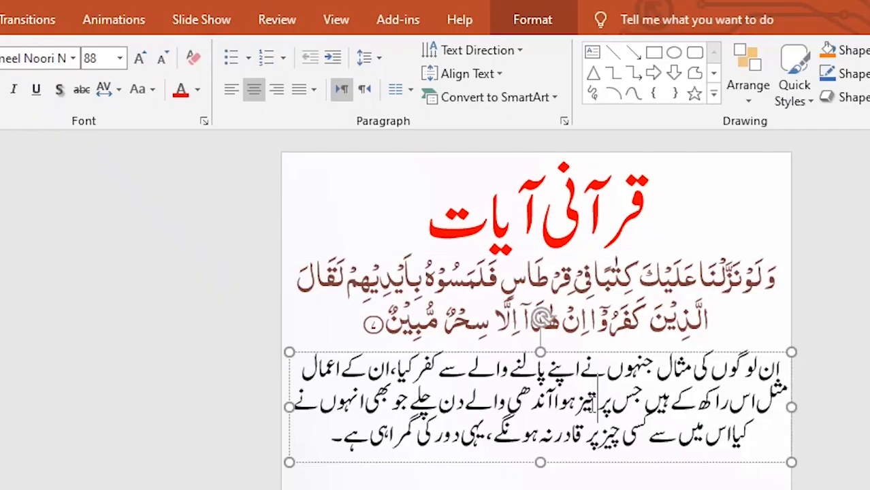
pyautogui.hotkey('ctrl', 'a')
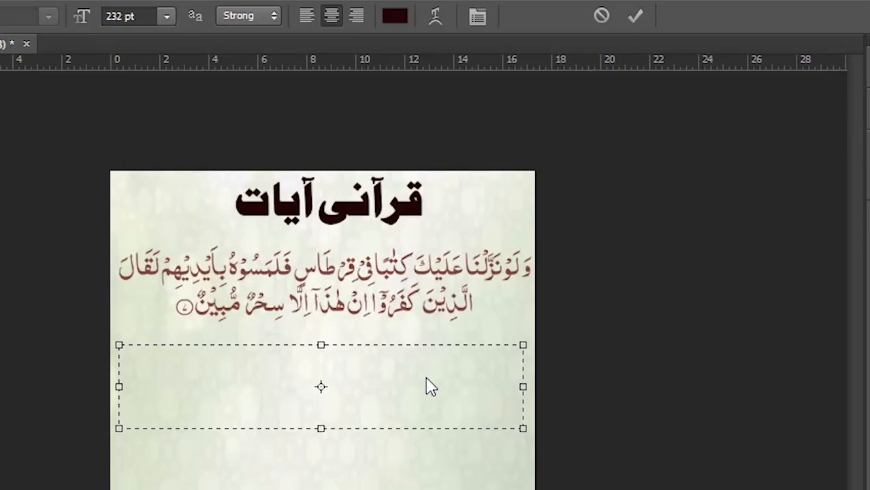
pyautogui.click(349, 373)
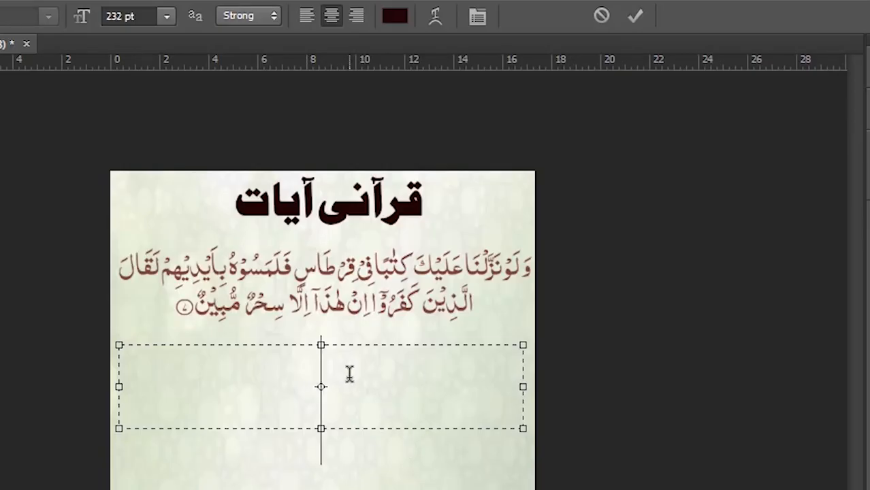
pyautogui.write('لنشوگھنہکی')
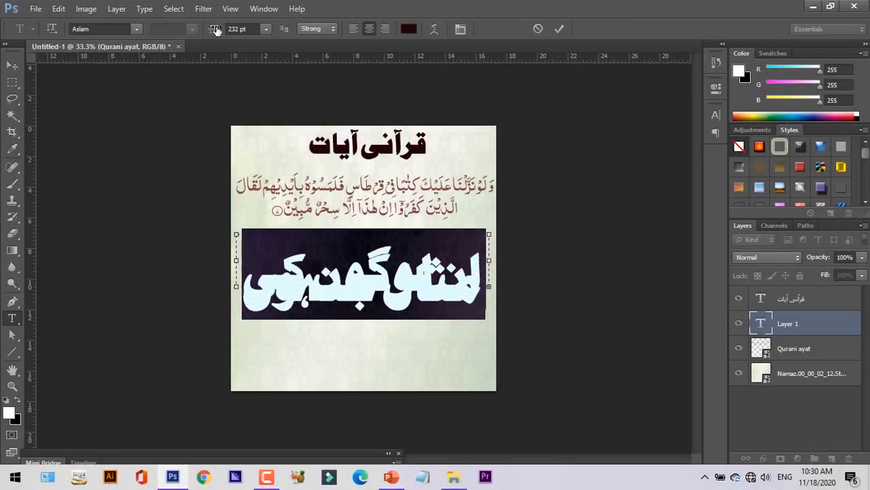
# Set the Urdu translation in the Jameel Noori font and reduce its size to 52 pt.
pyautogui.moveTo(207, 29); pyautogui.dragTo(129, 28)
pyautogui.click(129, 27)
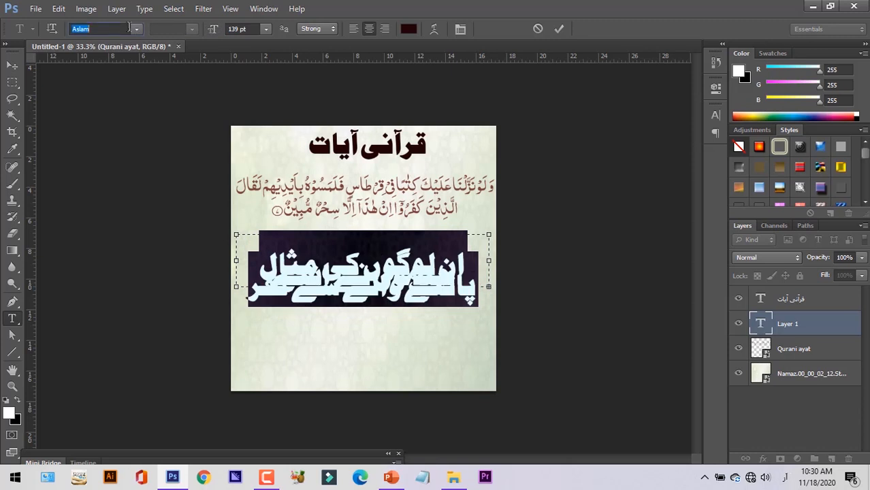
pyautogui.write('ja')
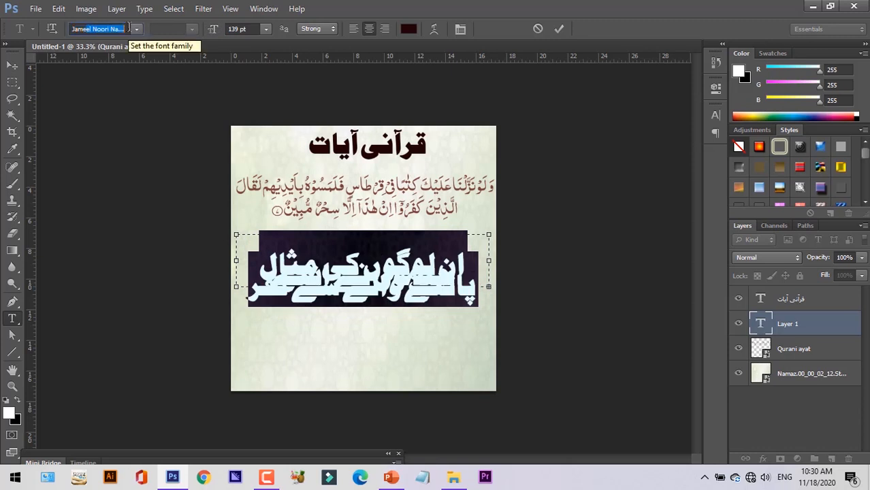
pyautogui.press('Return')
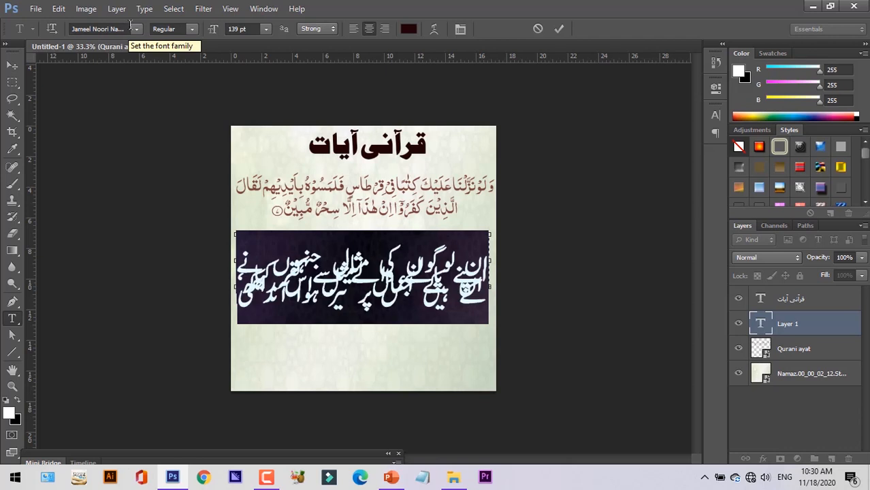
pyautogui.moveTo(216, 31); pyautogui.dragTo(158, 36)
pyautogui.click(363, 289)
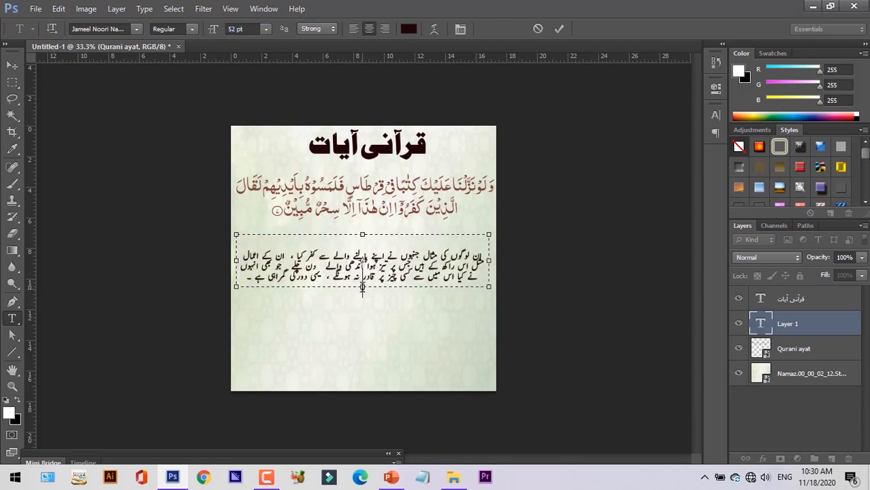
# Extend the translation's text box downward and enlarge all its text to 73 pt.
pyautogui.moveTo(362, 288); pyautogui.dragTo(362, 343)
pyautogui.hotkey('ctrl', 'a')
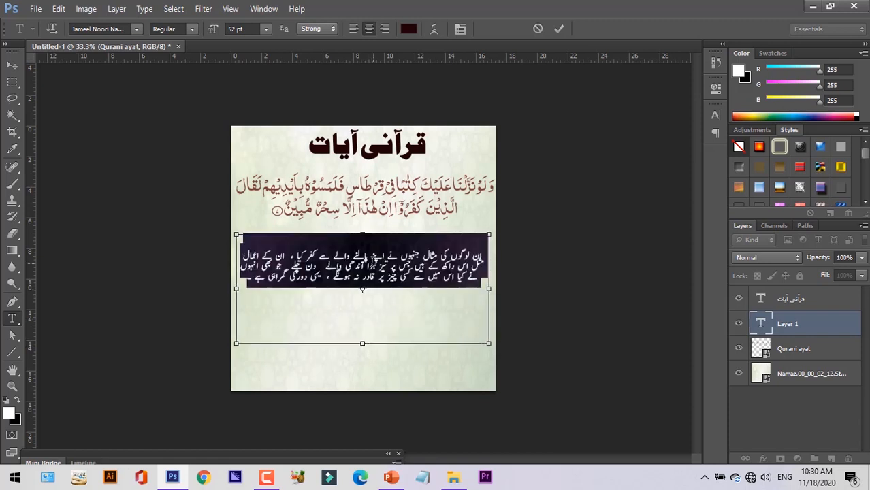
pyautogui.moveTo(213, 33); pyautogui.dragTo(228, 30)
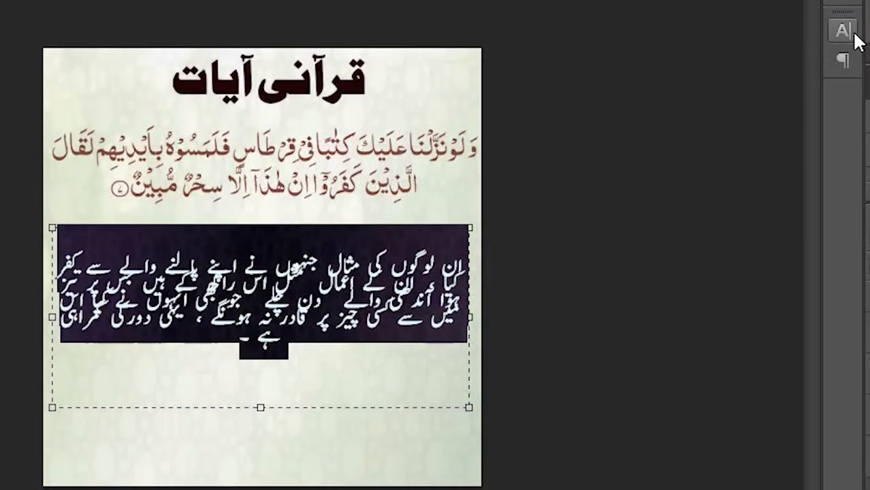
# Increase the leading of the translation text to 92.21 pt so its lines no longer overlap.
pyautogui.click(843, 31)
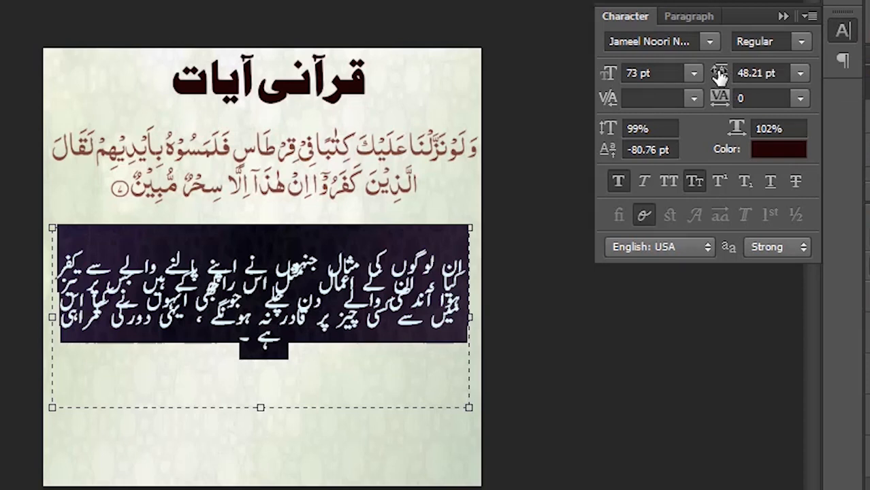
pyautogui.moveTo(720, 74); pyautogui.dragTo(768, 70)
pyautogui.click(371, 358)
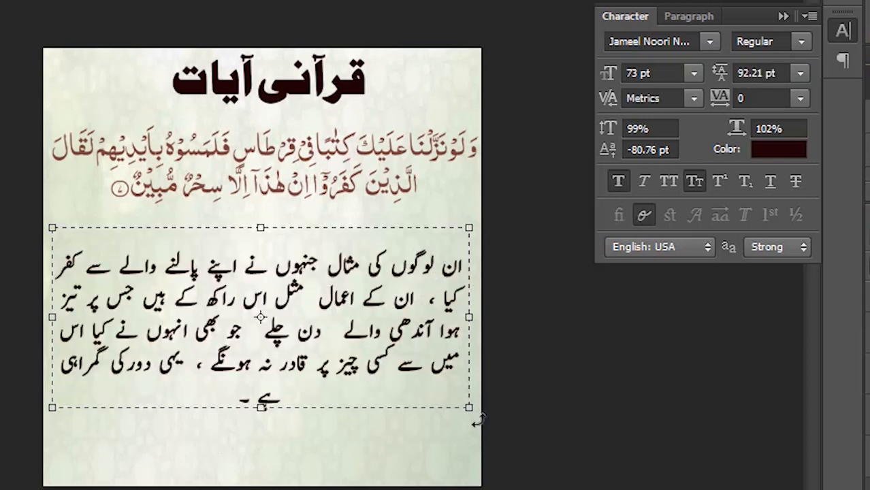
pyautogui.press('Delete')
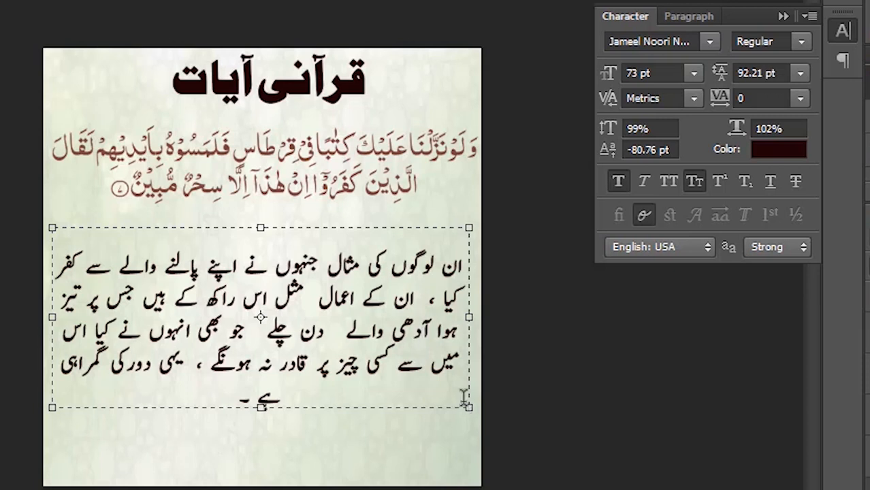
pyautogui.write('ن')
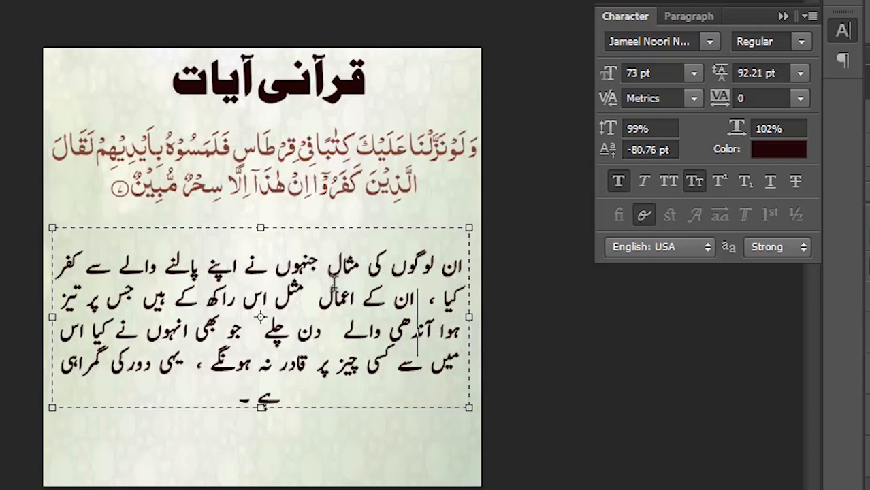
pyautogui.moveTo(311, 302); pyautogui.dragTo(326, 275)
pyautogui.click(314, 293)
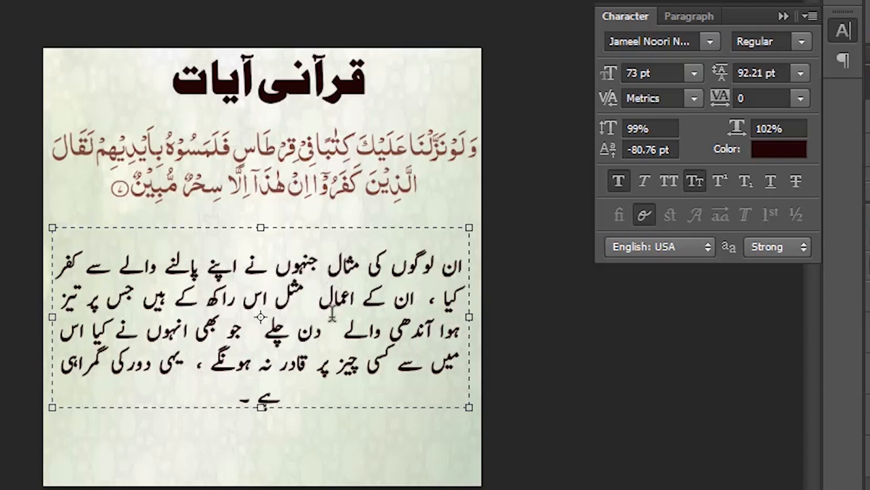
# Insert line breaks in the translation so that "تیز" and "یہی" each start a new line.
pyautogui.click(80, 290)
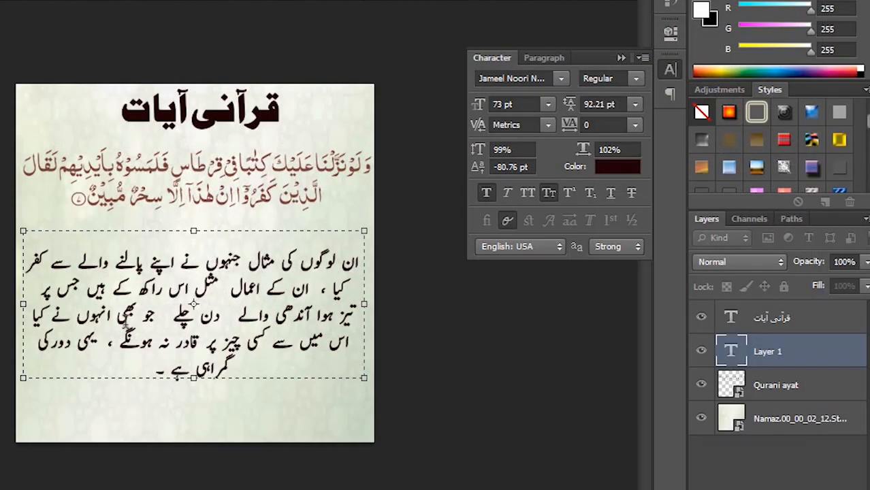
pyautogui.click(100, 330)
pyautogui.press('Return')
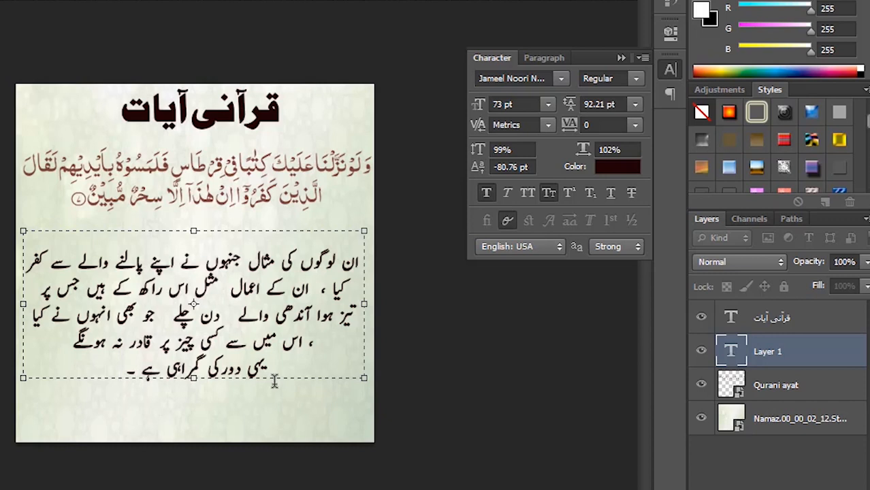
# Color the words "اپنے پالنے والے" in the translation's first line dark red.
pyautogui.moveTo(171, 258); pyautogui.dragTo(69, 232)
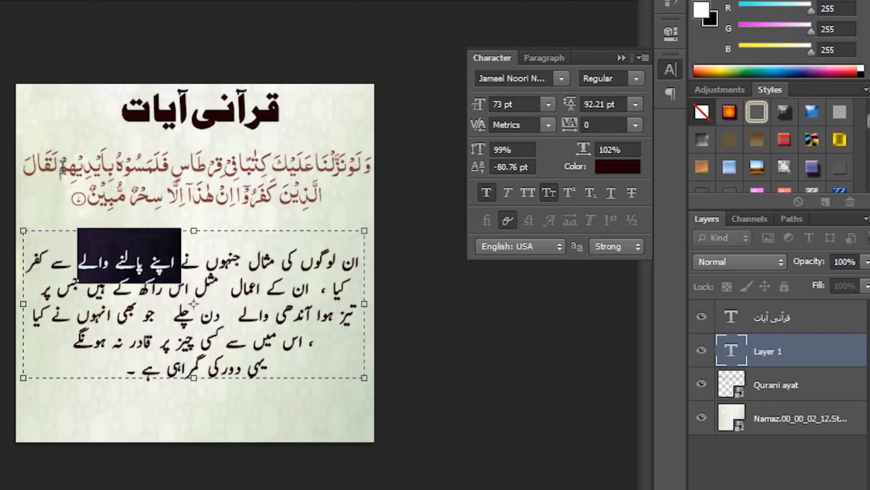
pyautogui.click(616, 166)
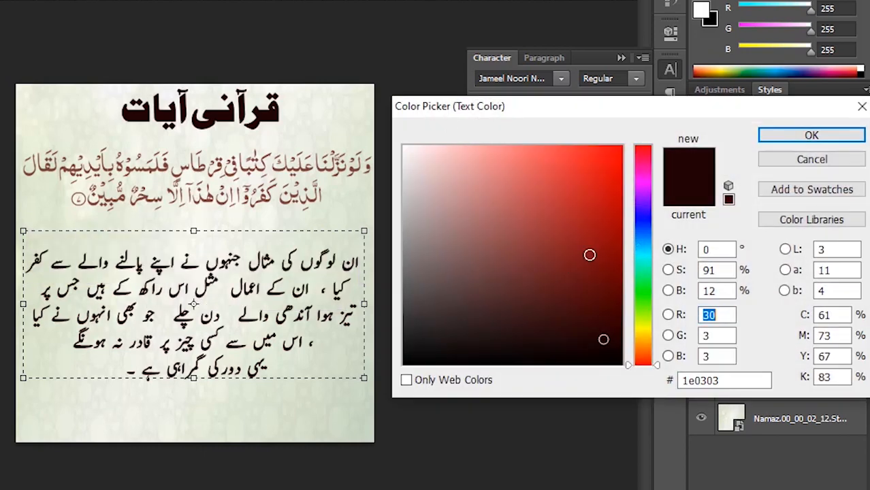
pyautogui.click(598, 270)
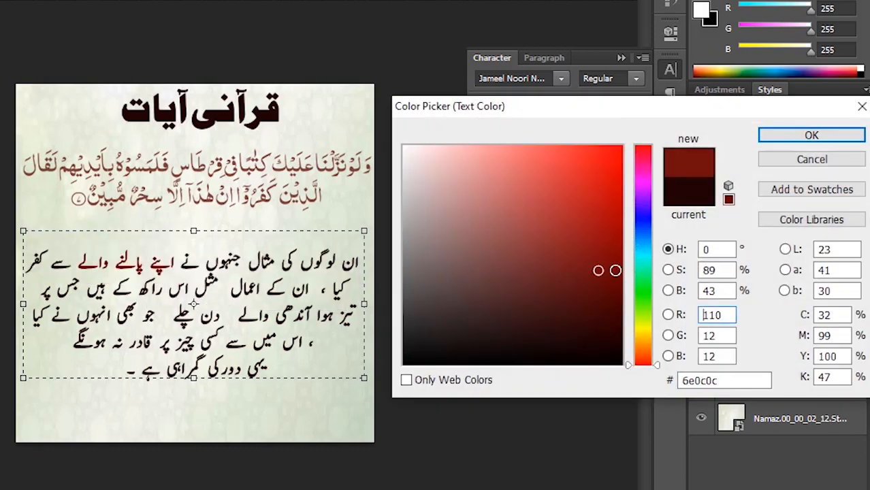
pyautogui.click(811, 135)
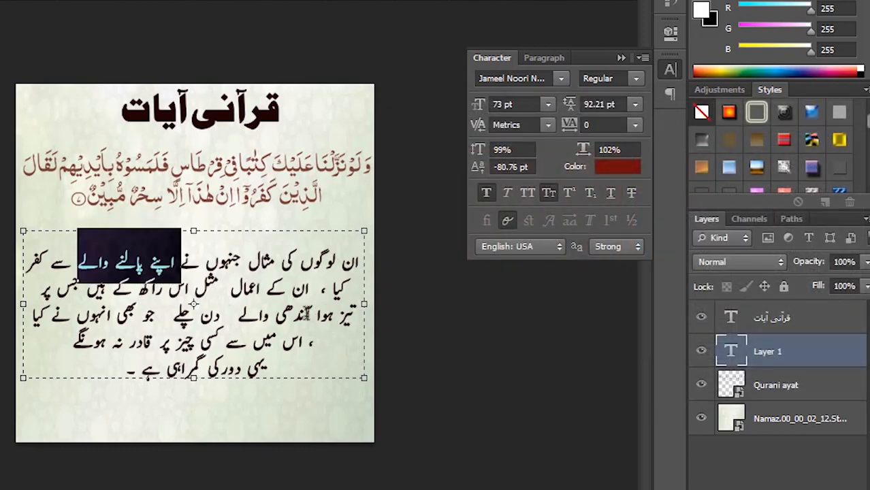
# Color the words "آندھی والے دن" in the translation blue (#1b13b4) and commit the text edits.
pyautogui.moveTo(311, 313); pyautogui.dragTo(201, 308)
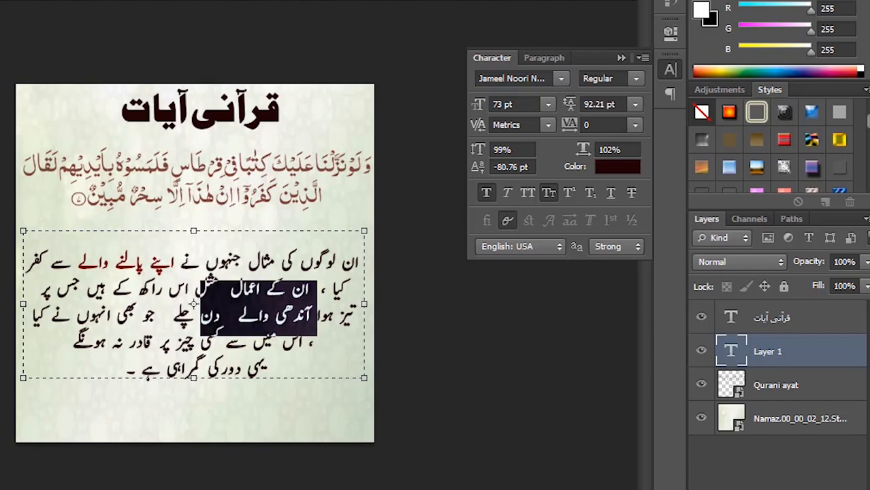
pyautogui.click(618, 166)
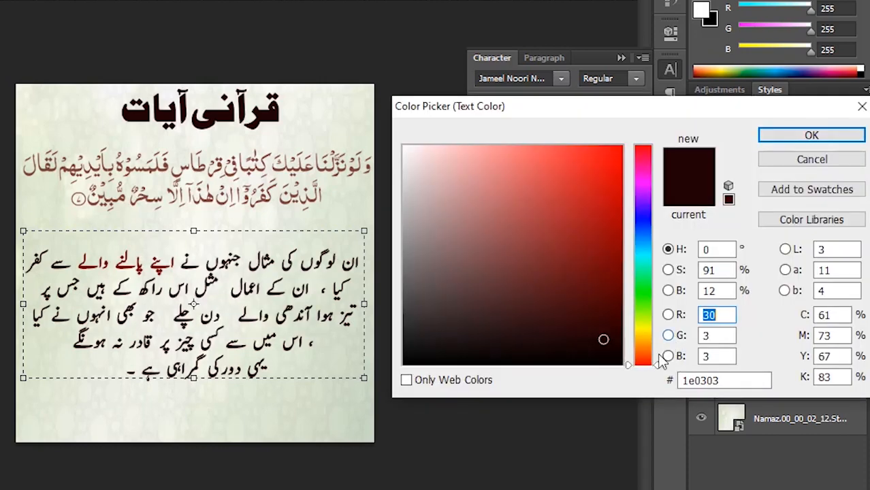
pyautogui.click(643, 217)
pyautogui.click(599, 210)
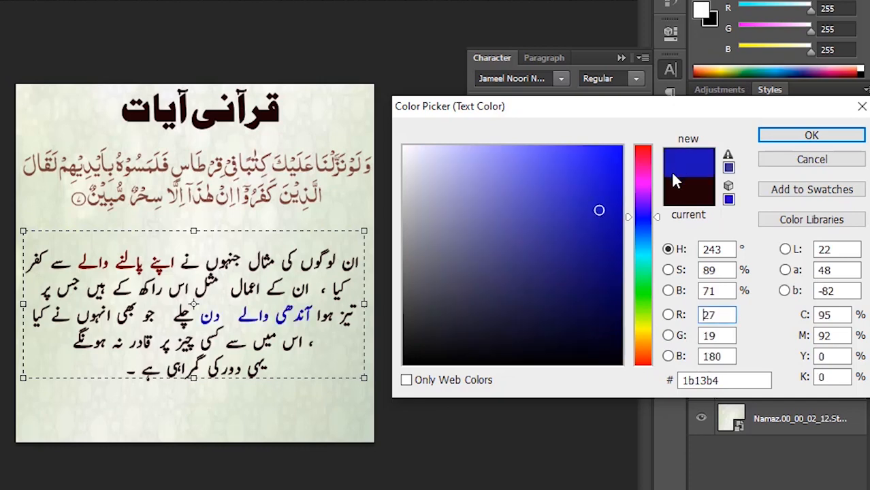
pyautogui.click(847, 139)
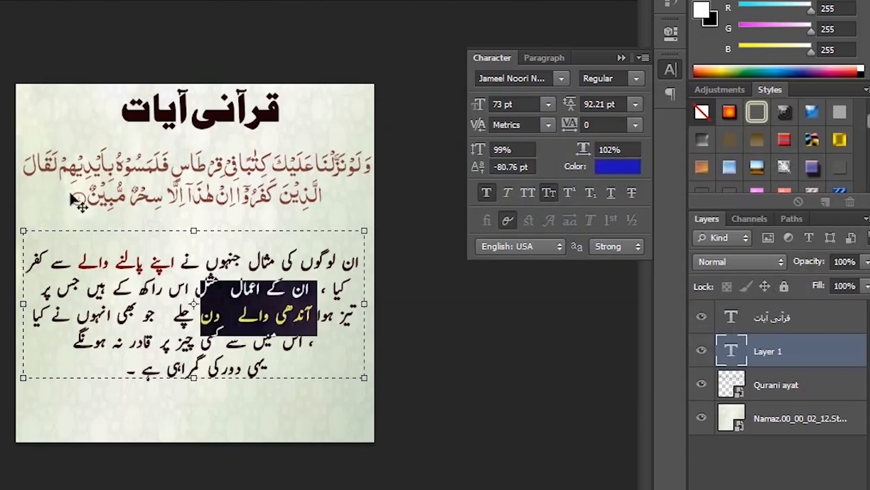
pyautogui.click(261, 338)
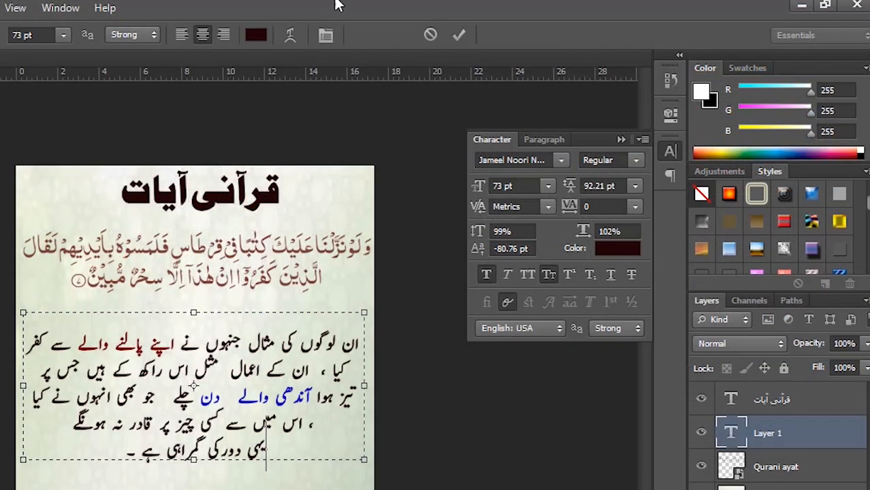
pyautogui.click(459, 36)
pyautogui.click(670, 151)
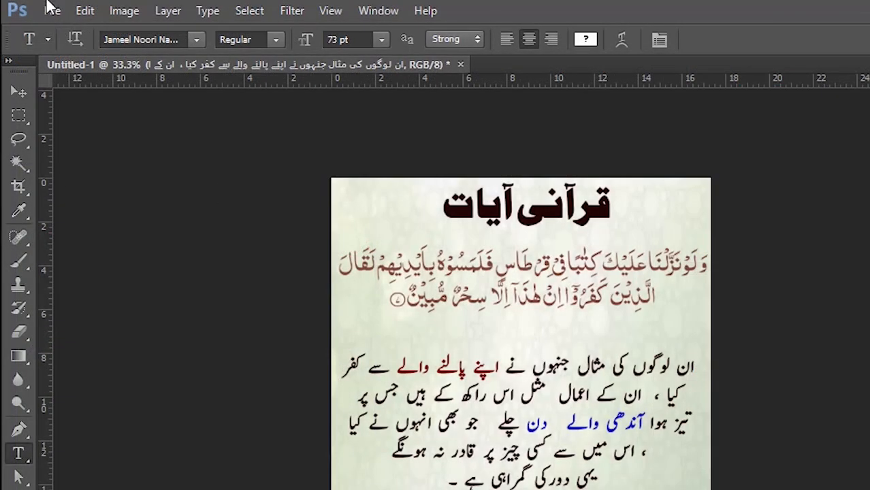
# Save the design to the Desktop as a Photoshop file named "qurani ayat".
pyautogui.click(52, 10)
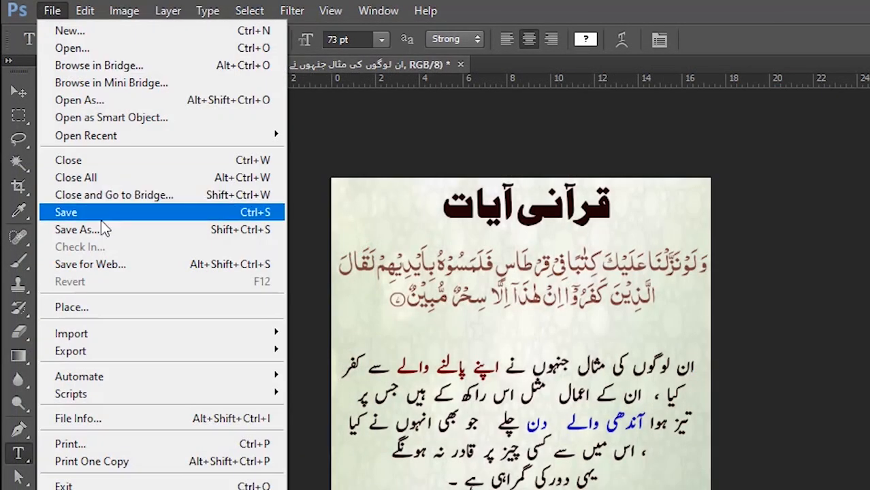
pyautogui.click(256, 212)
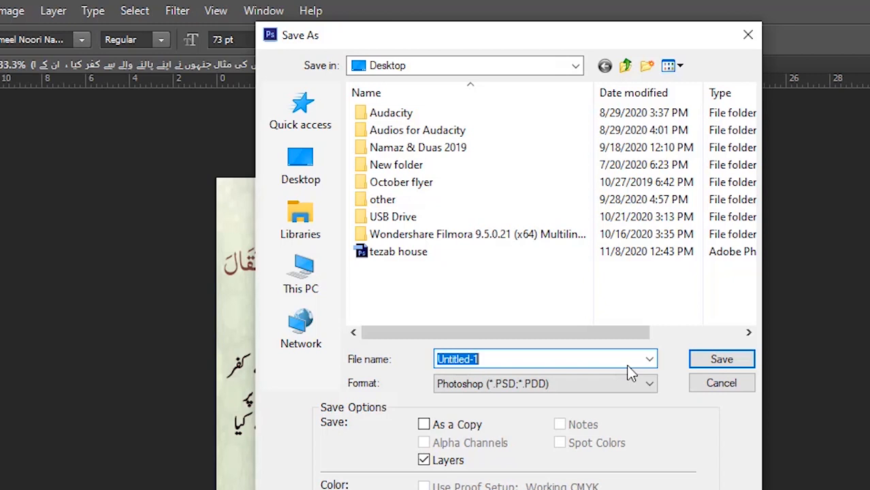
pyautogui.write('qurani ayat')
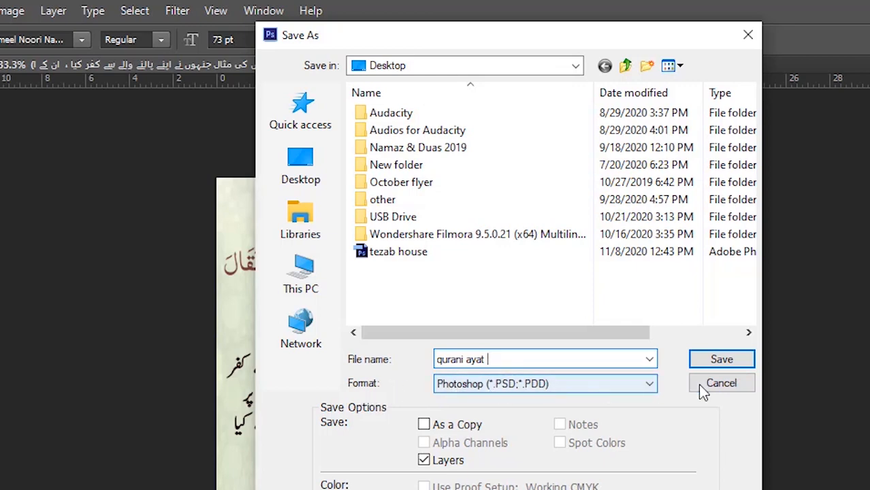
pyautogui.click(709, 366)
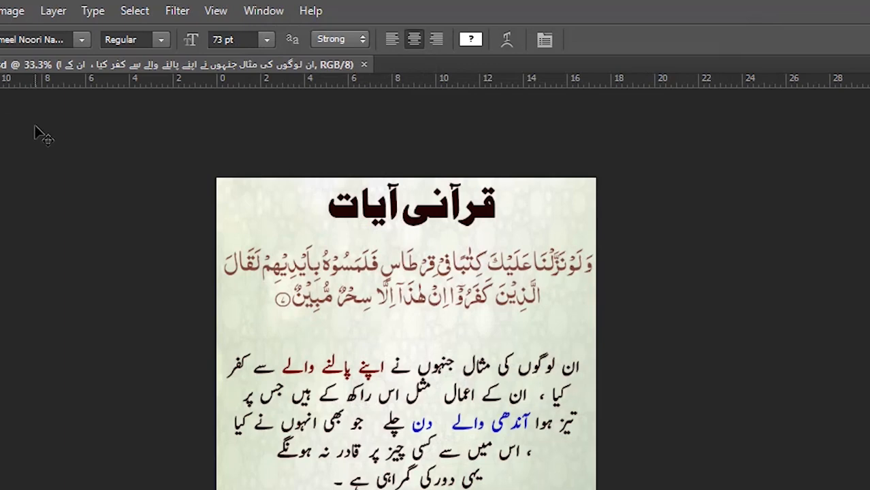
# Save a JPEG version of "qurani ayat" to the Desktop at Maximum quality 12 with the Baseline ("Standard") format.
pyautogui.hotkey('ctrl', 'shift', 's')
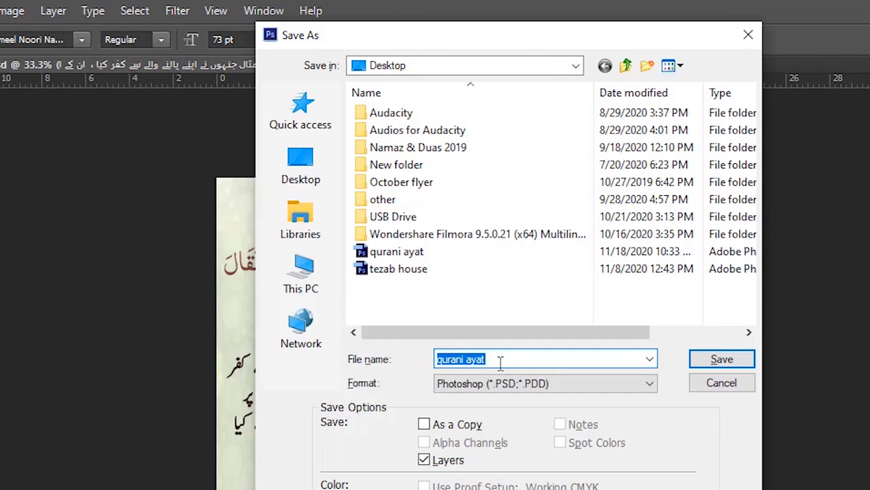
pyautogui.click(494, 387)
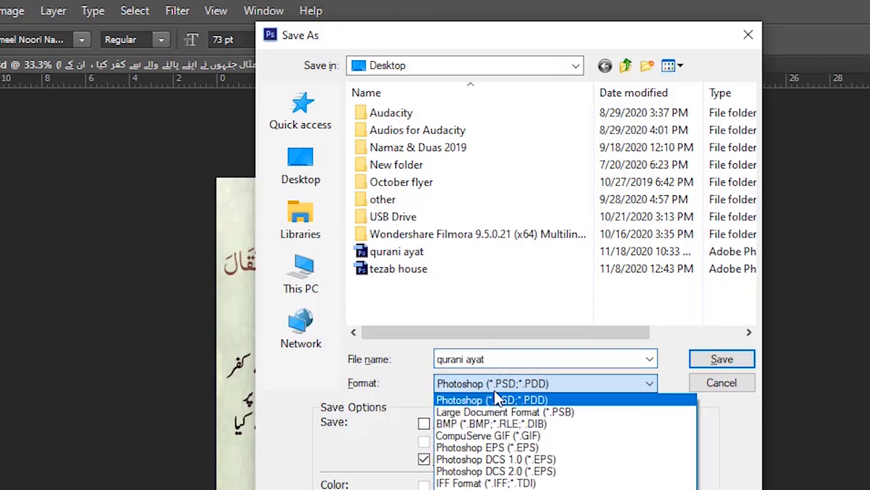
pyautogui.click(496, 489)
pyautogui.press('Return')
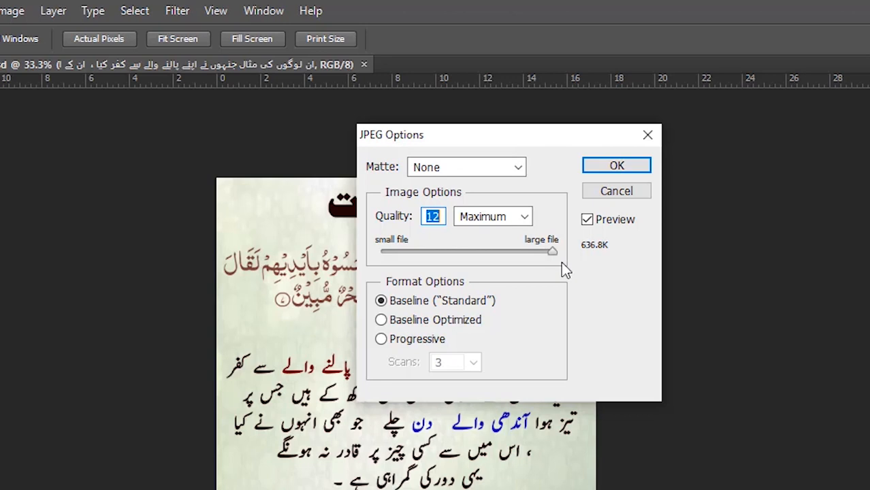
pyautogui.click(619, 172)
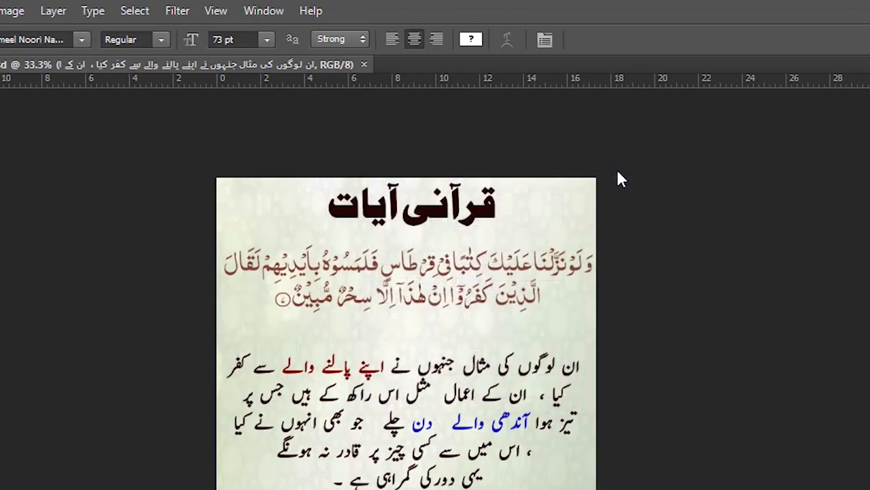